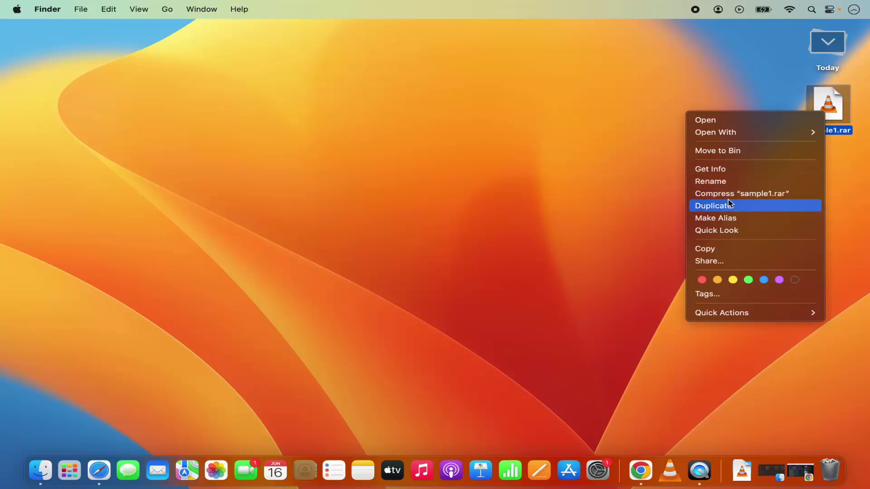
- Switch to the App Store and search for "the unarchiver"
{"action": "left_click", "coordinate": [648, 186]}
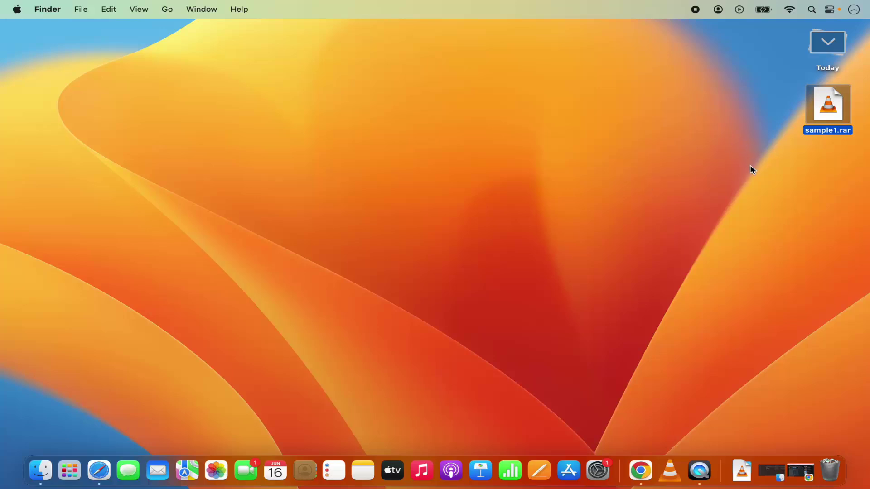
{"action": "left_click", "coordinate": [567, 470]}
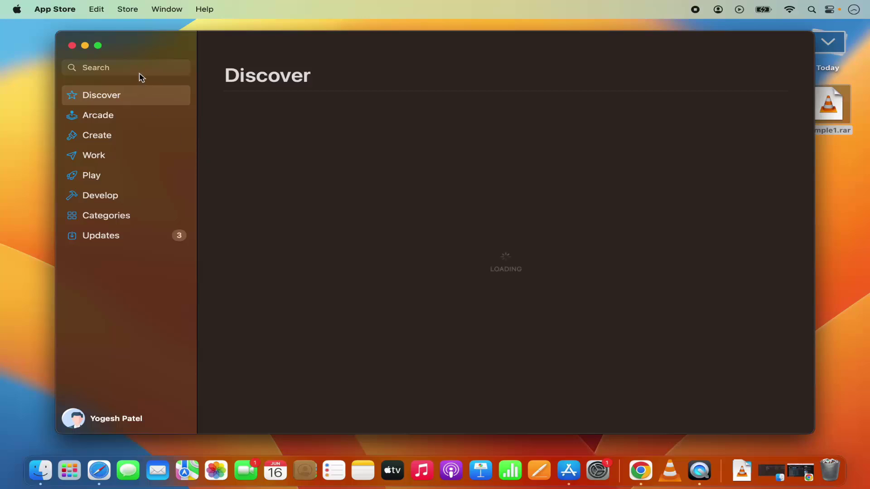
{"action": "left_click", "coordinate": [138, 67]}
{"action": "type", "text": "the un"}
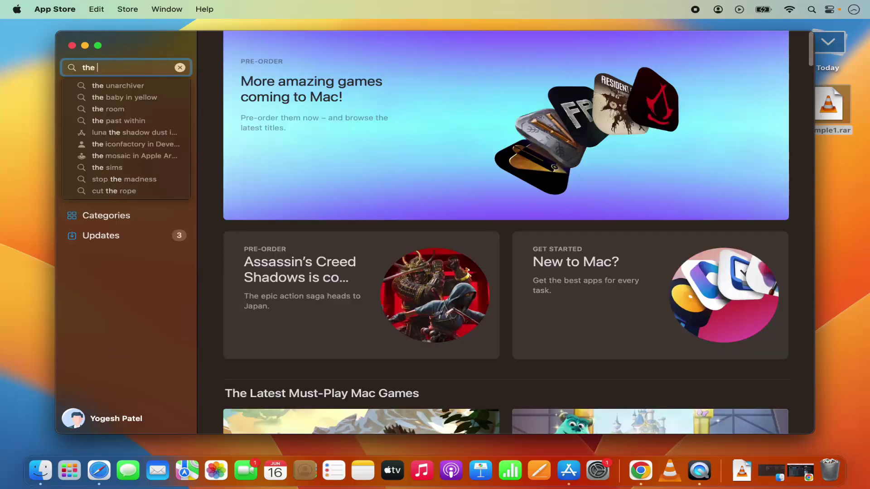
{"action": "left_click", "coordinate": [107, 86]}
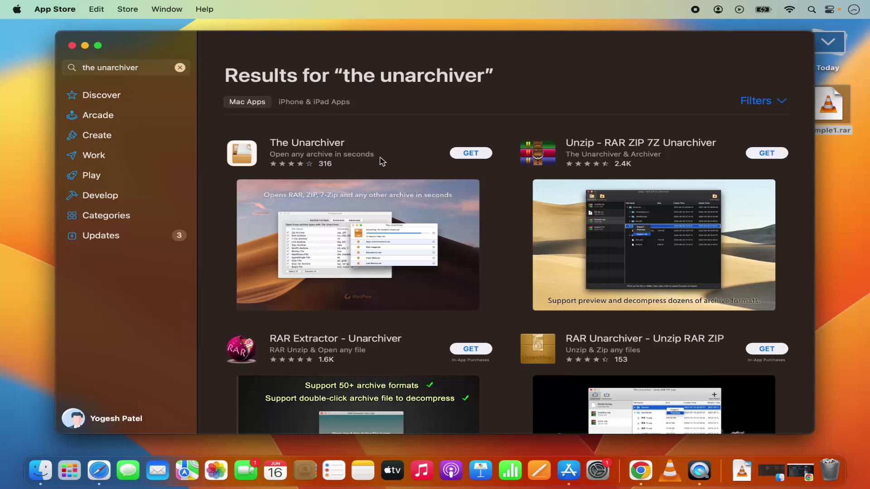
- Get and install the app named The Unarchiver from the search results
{"action": "left_click", "coordinate": [469, 157]}
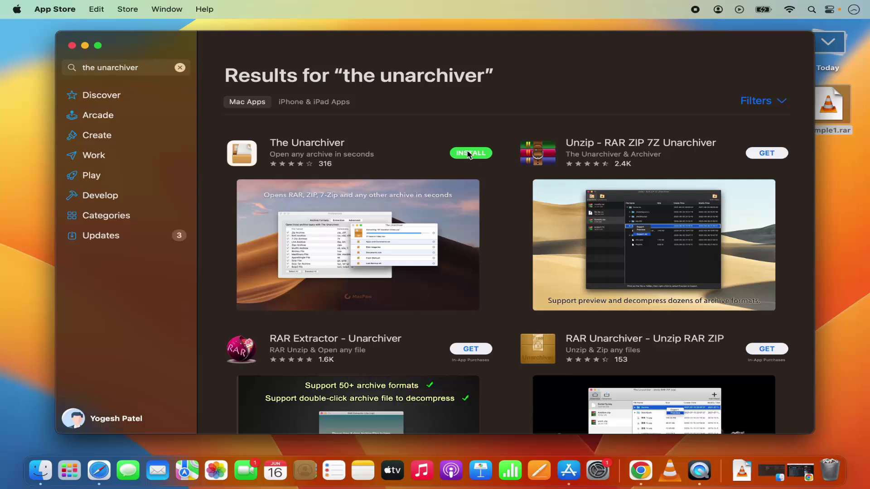
{"action": "left_click", "coordinate": [468, 156]}
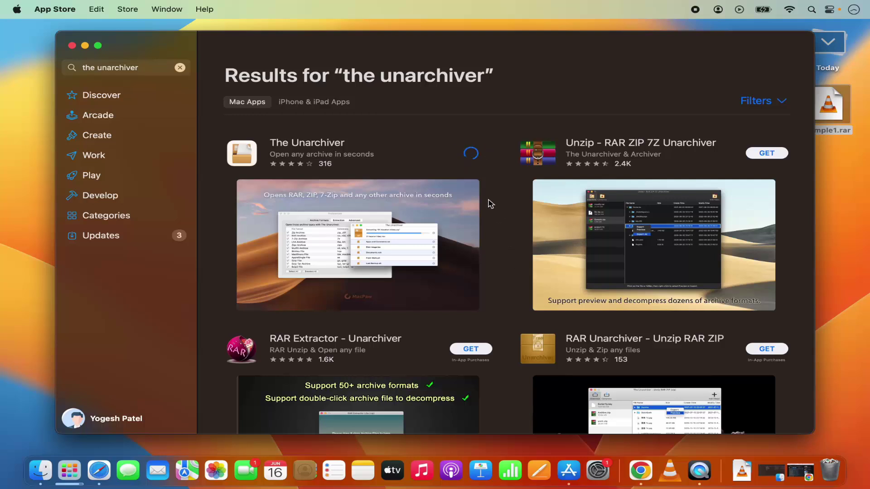
{"action": "mouse_move", "coordinate": [477, 167]}
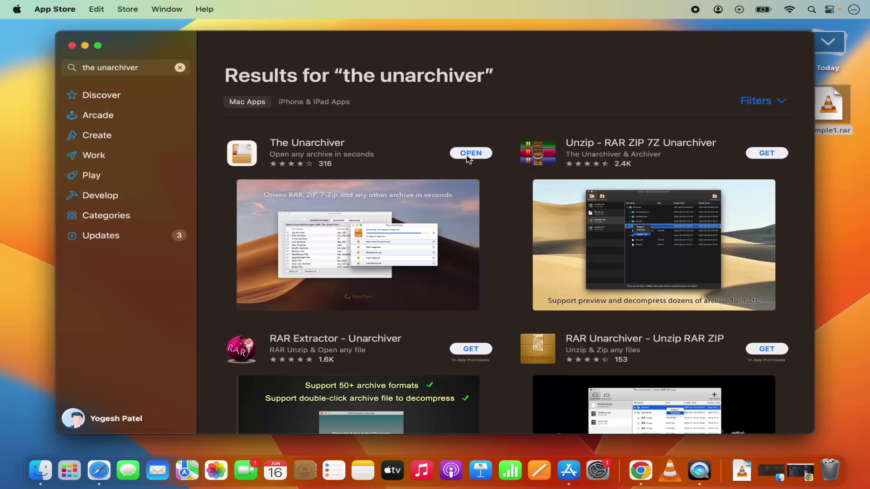
- Close the App Store window and launch the newly installed The Unarchiver
{"action": "left_click", "coordinate": [72, 46]}
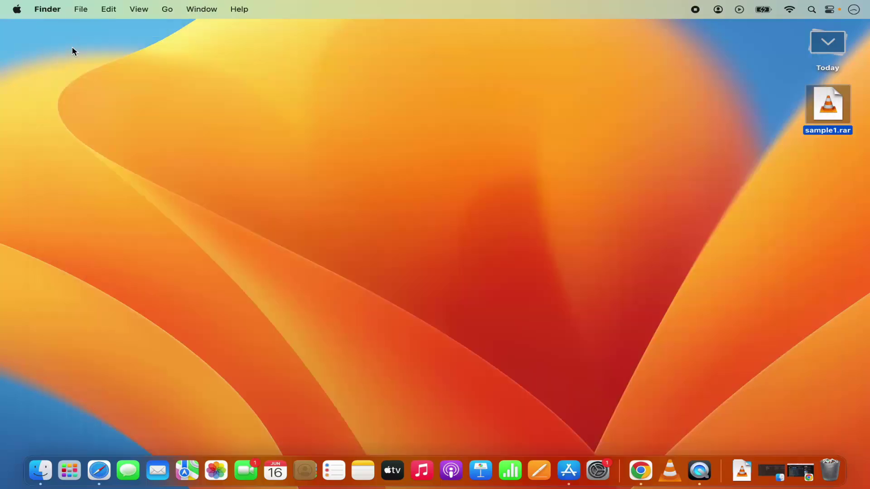
{"action": "left_click", "coordinate": [70, 470]}
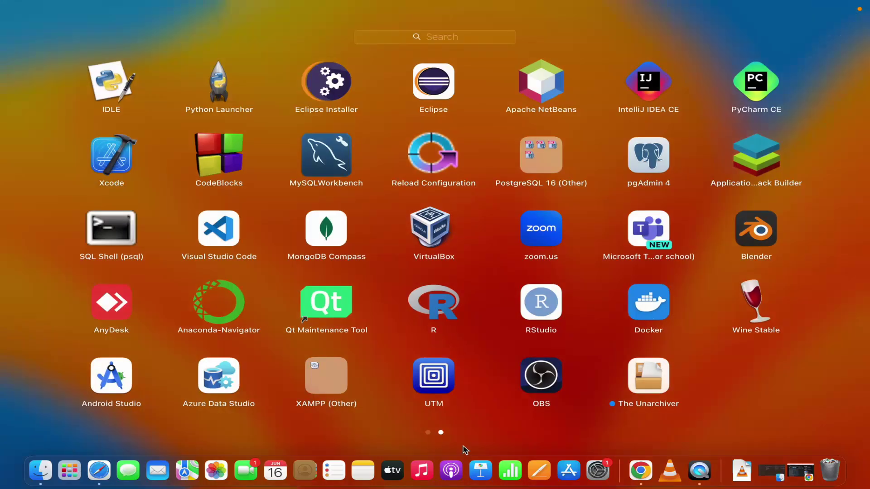
{"action": "left_click", "coordinate": [646, 380]}
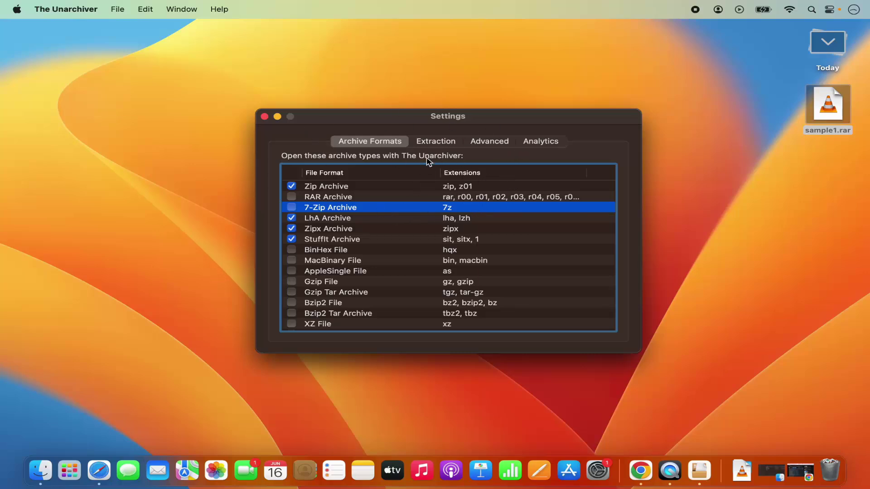
- Review The Unarchiver's Extraction, Advanced and Analytics settings, and return to Archive Formats
{"action": "left_click", "coordinate": [436, 141]}
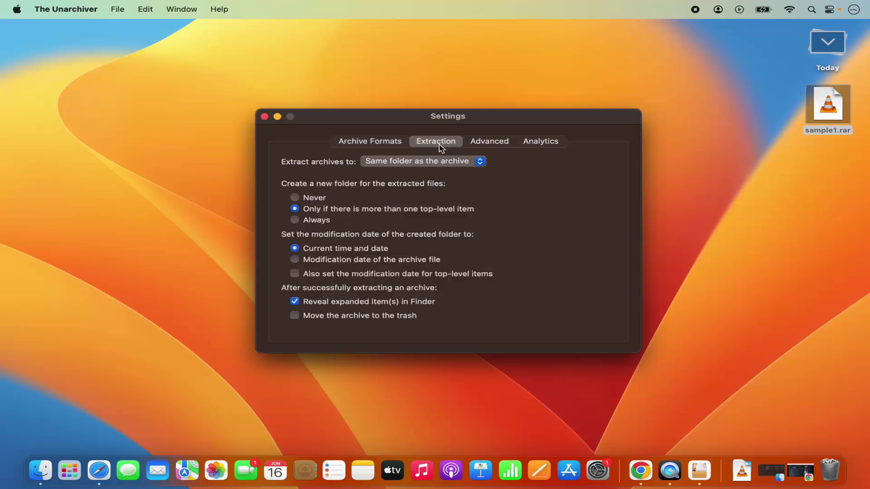
{"action": "left_click", "coordinate": [482, 143]}
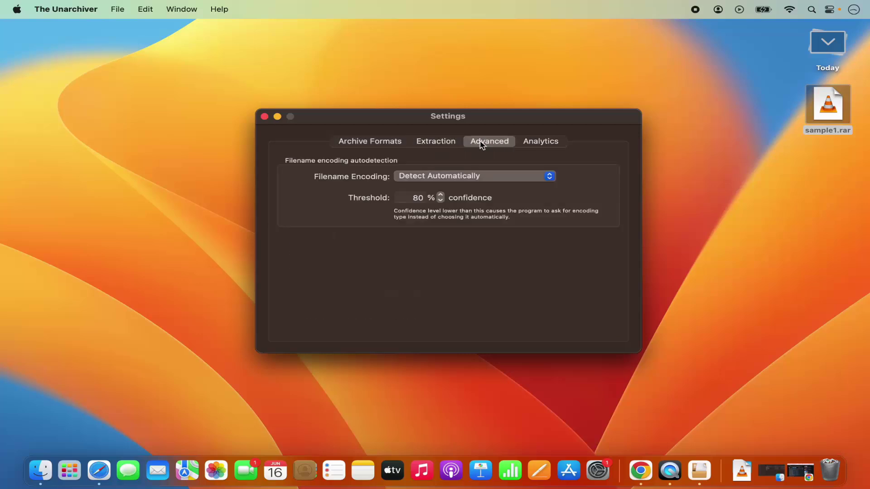
{"action": "left_click", "coordinate": [543, 143]}
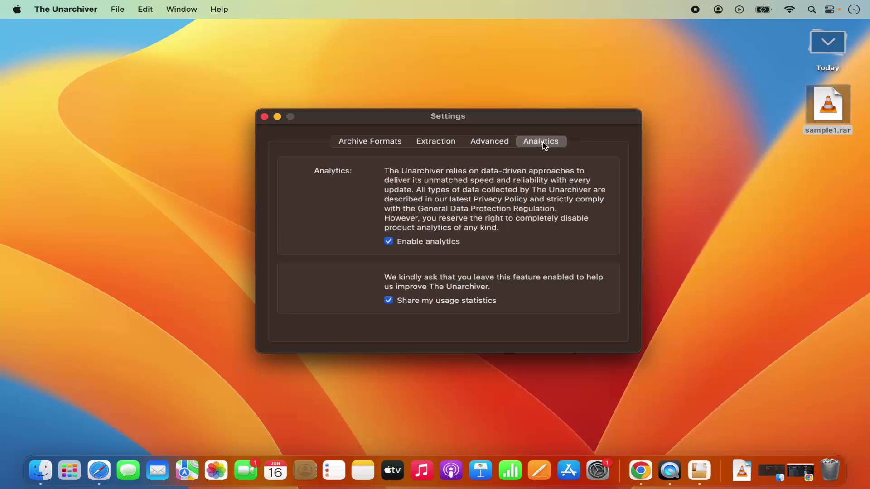
{"action": "left_click", "coordinate": [367, 145]}
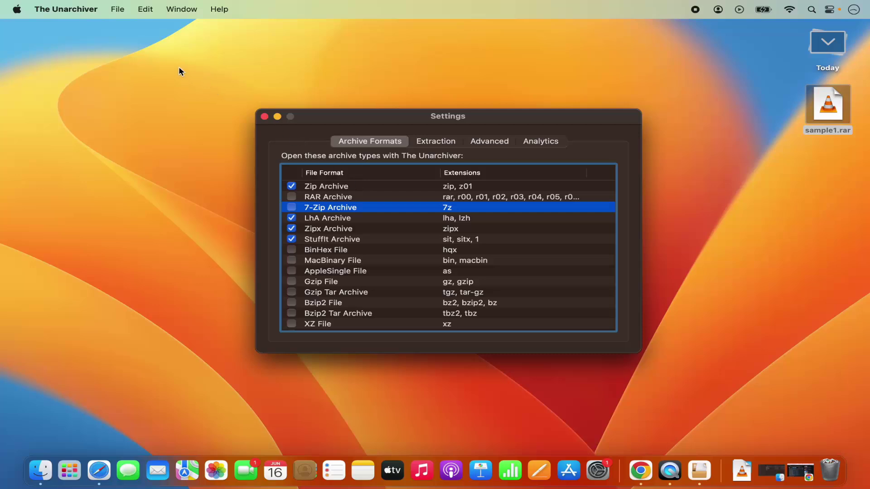
- Unarchive sample1.rar from the Desktop folder to the Desktop, approving permission to save the extracted files there
{"action": "left_click", "coordinate": [119, 10]}
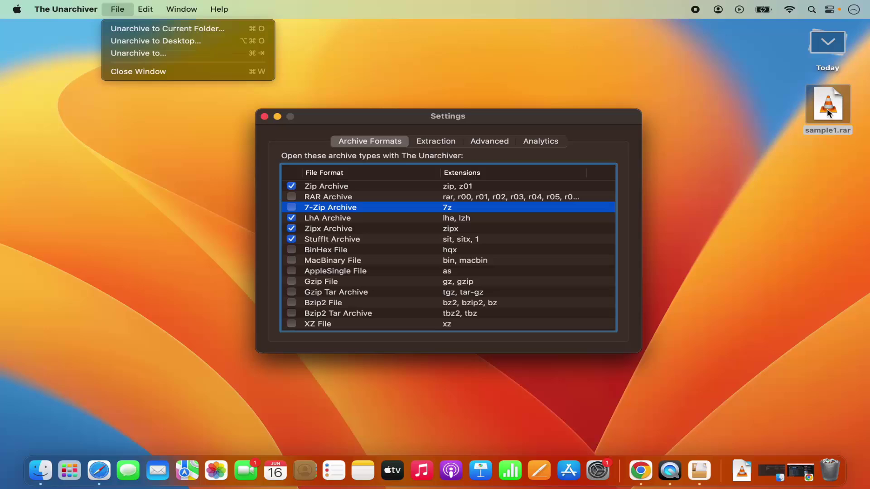
{"action": "left_click", "coordinate": [165, 43]}
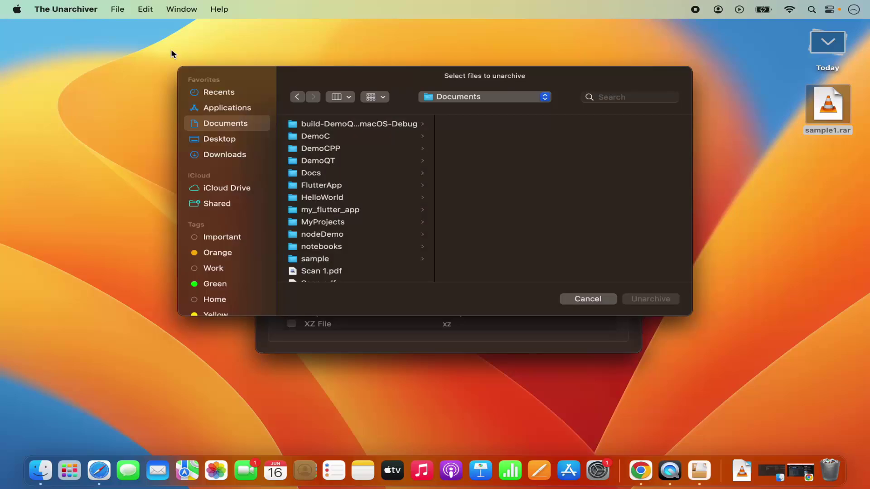
{"action": "left_click", "coordinate": [234, 142]}
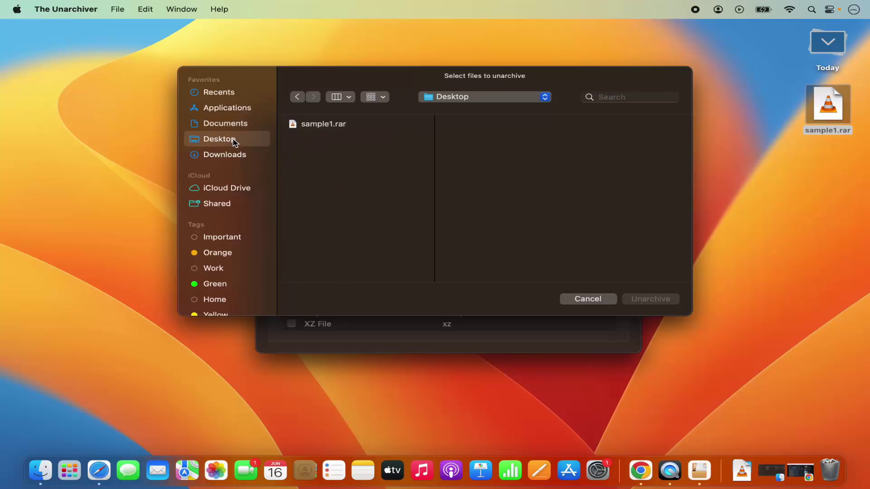
{"action": "left_click", "coordinate": [316, 127]}
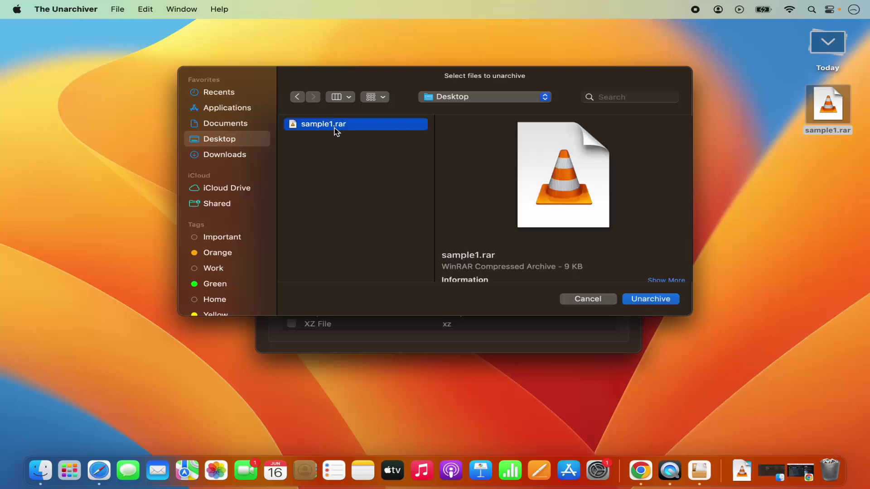
{"action": "left_click", "coordinate": [646, 301]}
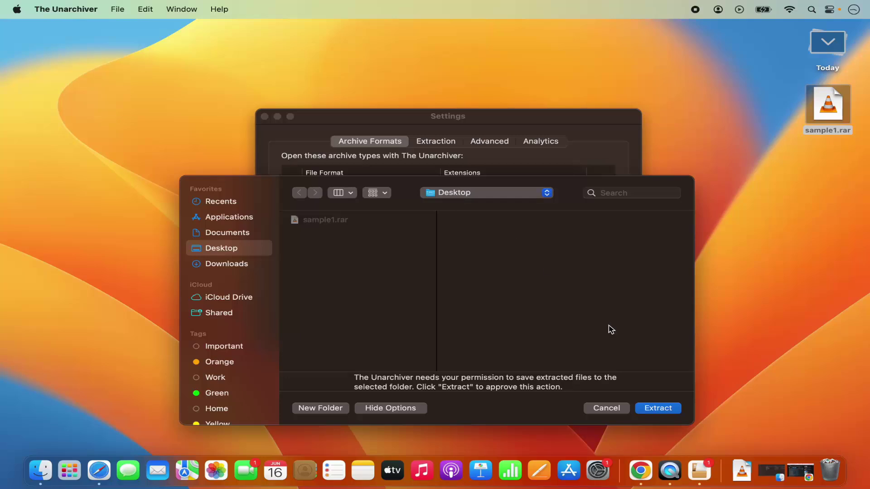
{"action": "left_click", "coordinate": [657, 408]}
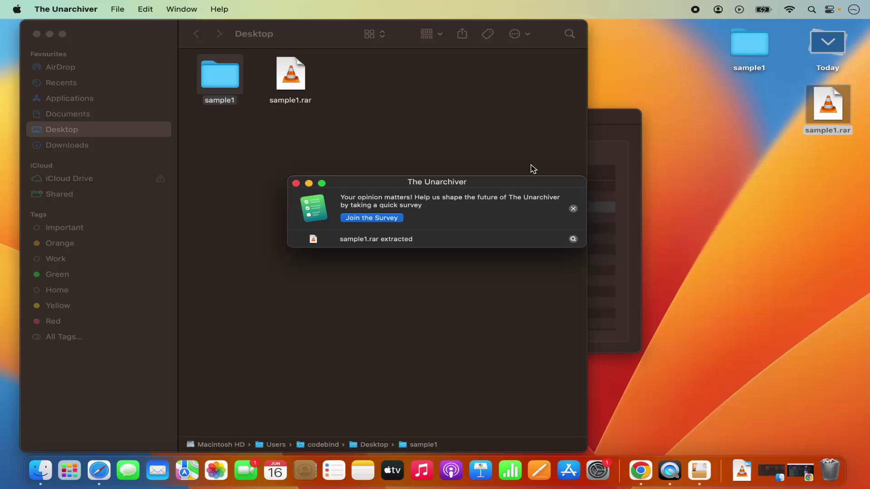
- Dismiss the extraction window and inspect the contents of the extracted sample1 folder on the desktop, closing its window when done
{"action": "left_click", "coordinate": [296, 183]}
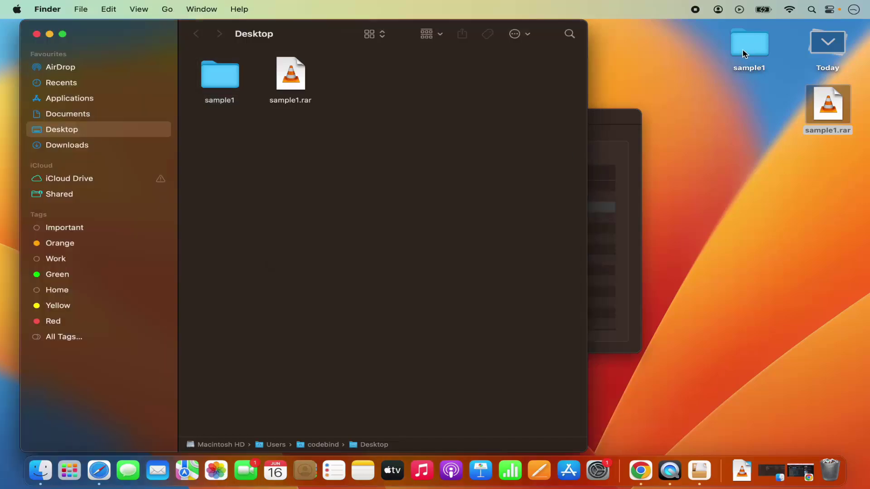
{"action": "double_click", "coordinate": [743, 53]}
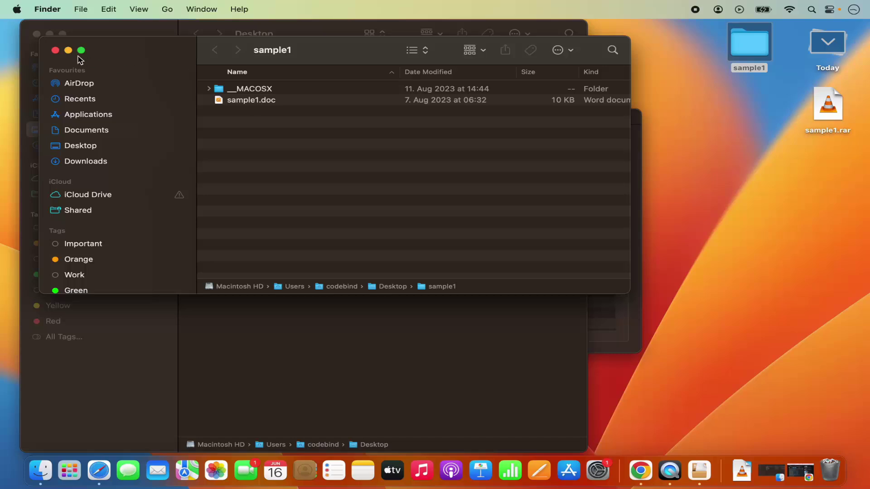
{"action": "left_click", "coordinate": [56, 50]}
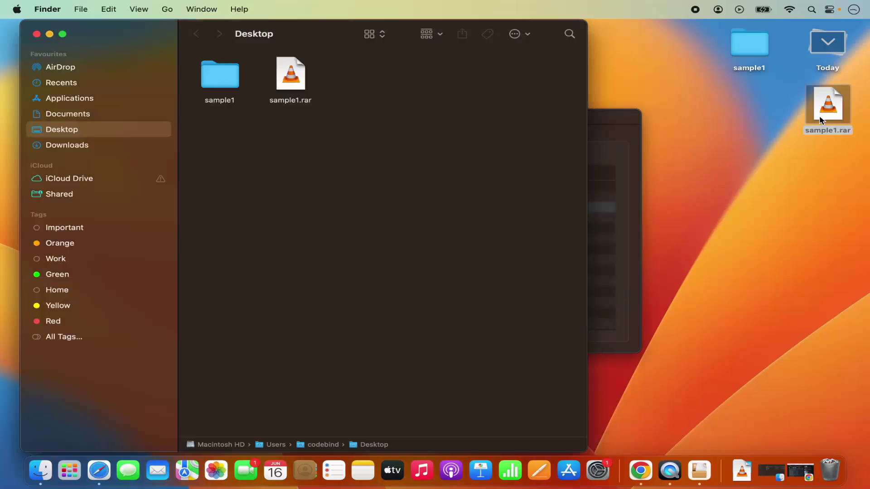
- Close the Desktop folder window and The Unarchiver's Settings window, leaving nothing selected on the desktop
{"action": "left_click", "coordinate": [35, 34]}
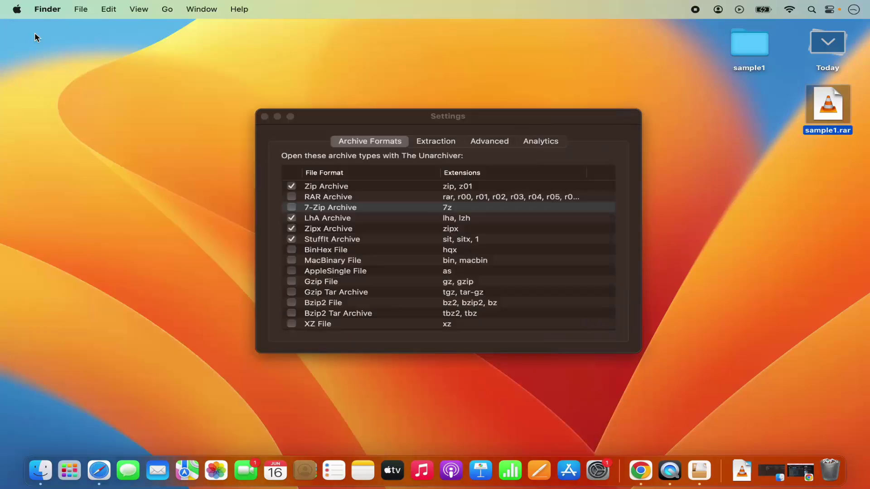
{"action": "left_click", "coordinate": [264, 117]}
{"action": "left_click", "coordinate": [526, 204]}
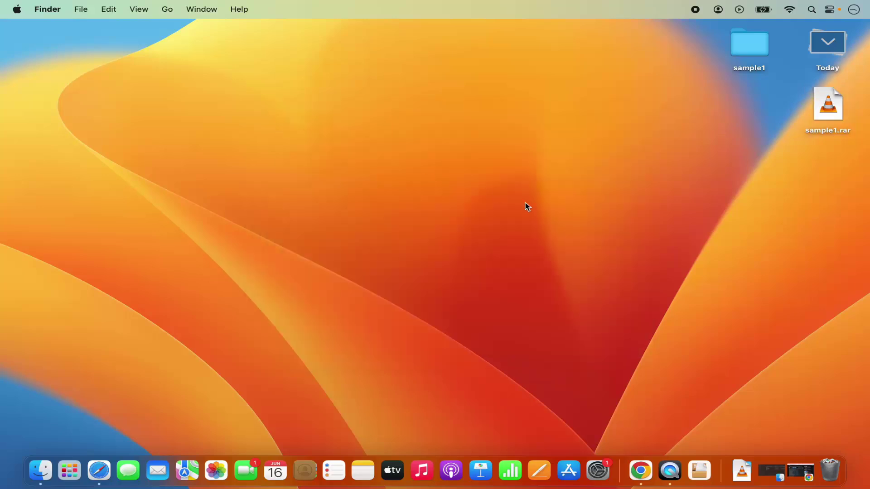
- Extract sample1.rar again by opening it from the desktop with The Unarchiver, and close the Finder window showing the extracted folder
{"action": "right_click", "coordinate": [821, 117]}
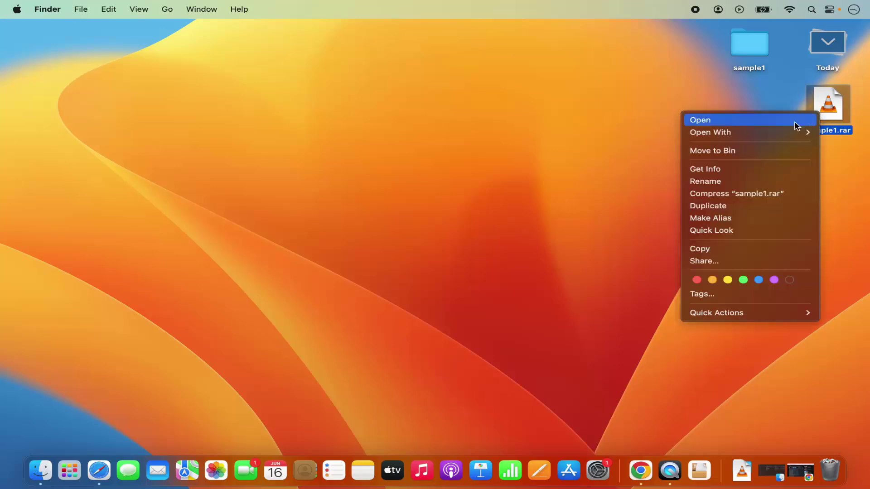
{"action": "mouse_move", "coordinate": [789, 132]}
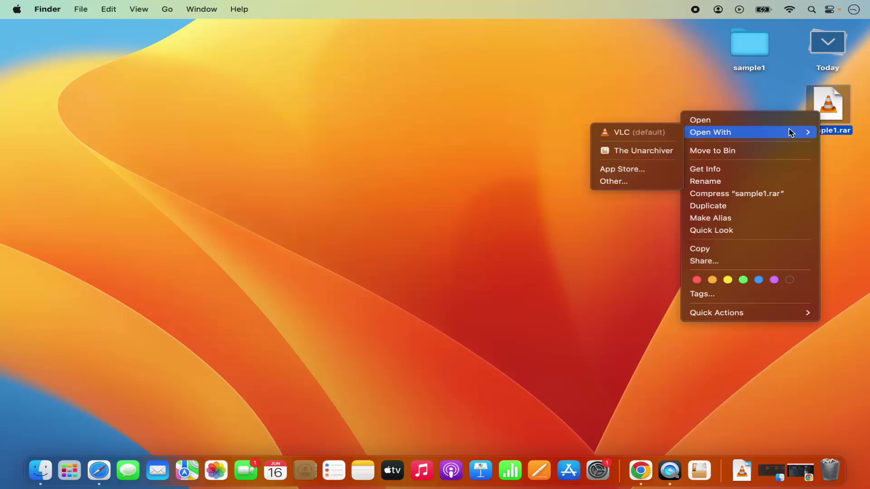
{"action": "left_click", "coordinate": [640, 151]}
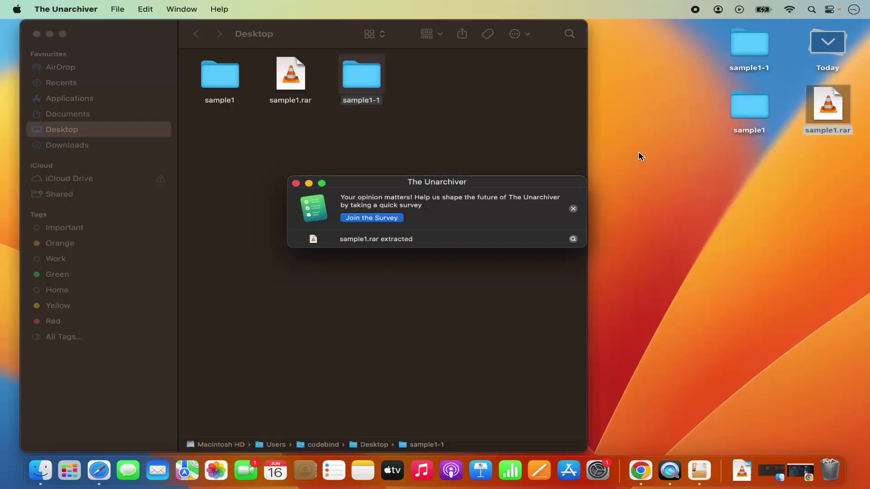
{"action": "left_click", "coordinate": [364, 90]}
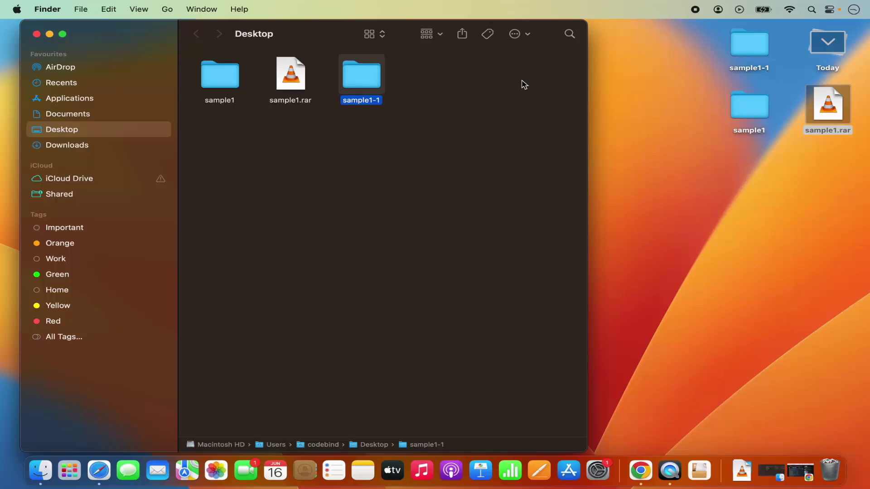
{"action": "left_click", "coordinate": [36, 34]}
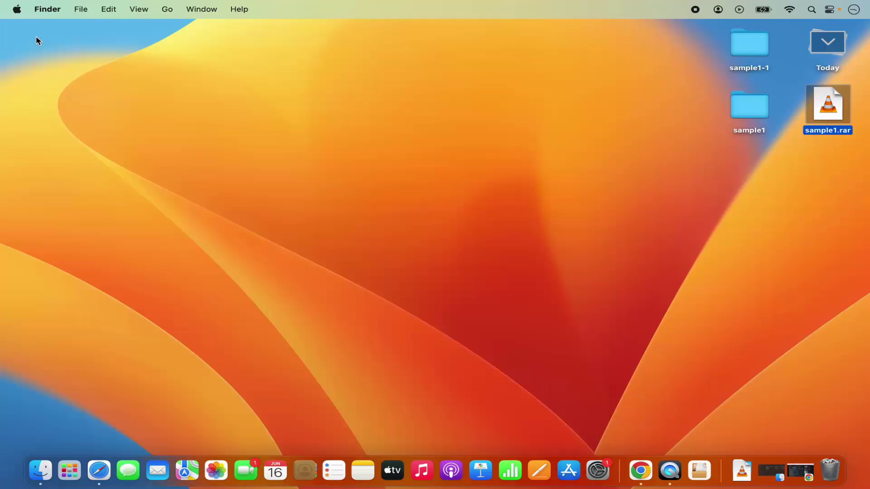
{"action": "left_click", "coordinate": [327, 138]}
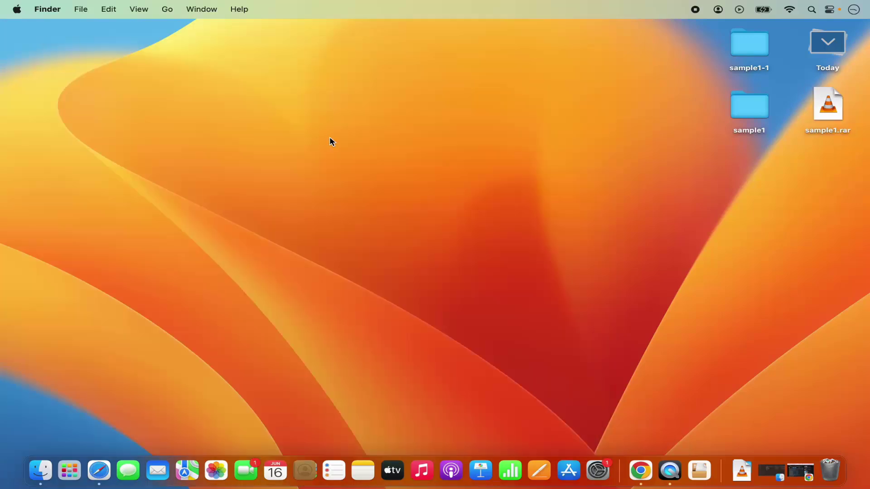